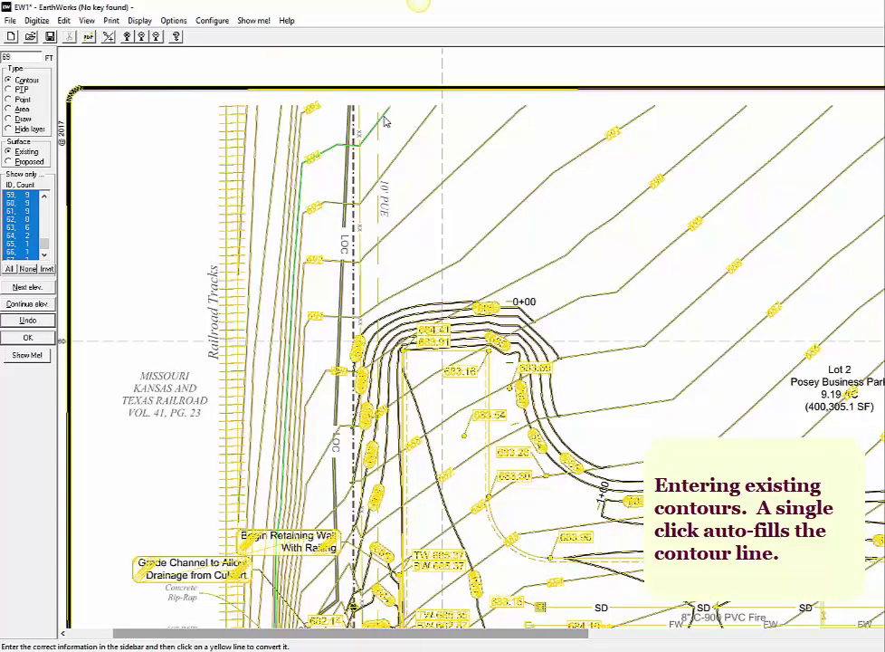
- Convert the existing contour lines across the northwest part of the site down to 685 ft
{"action": "left_click", "coordinate": [410, 141]}
{"action": "left_click", "coordinate": [460, 169]}
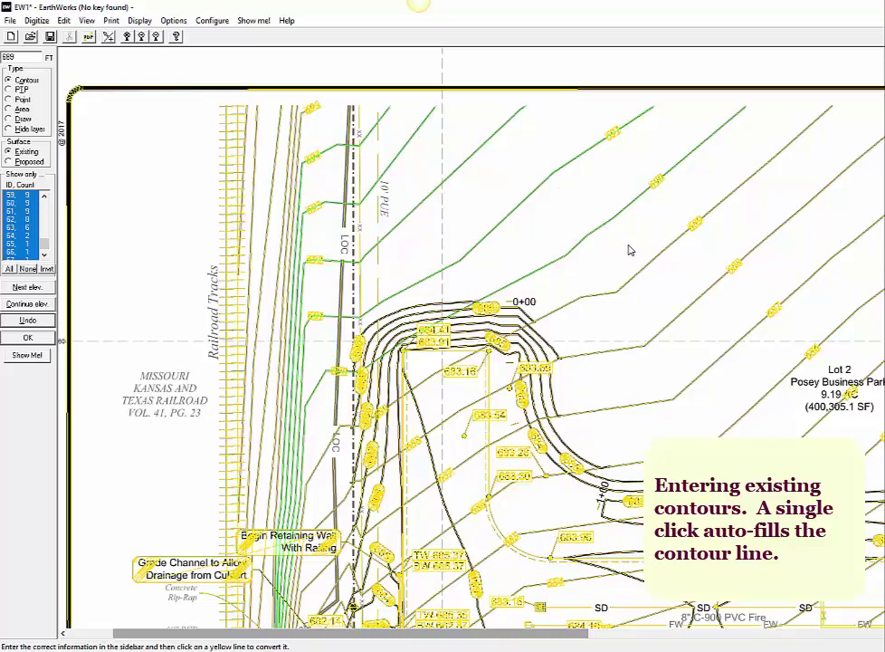
{"action": "left_click", "coordinate": [687, 309]}
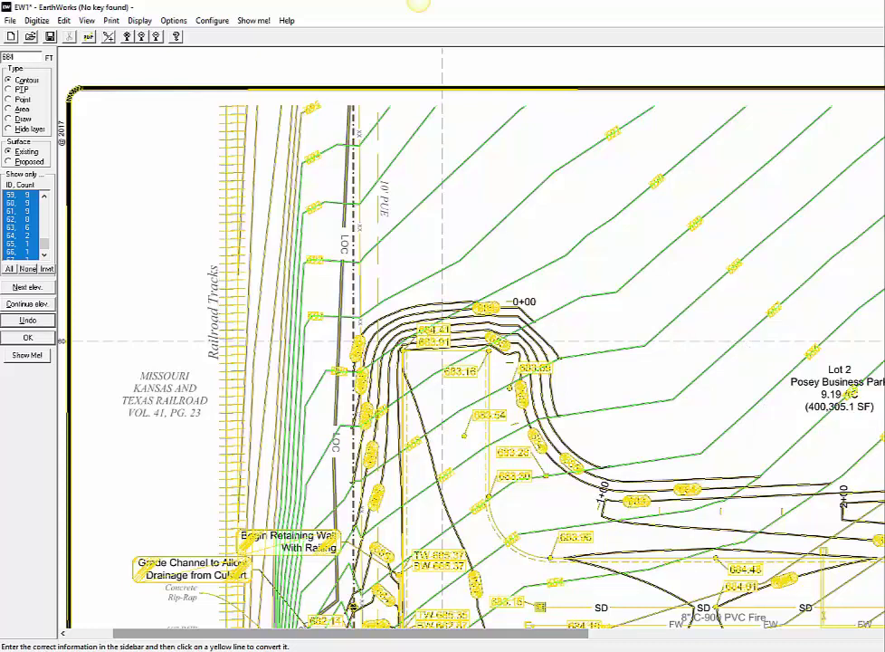
- Continue converting the existing contours from 684 ft downward across the Lot 2 area
{"action": "middle_click_drag", "start_coordinate": [884, 337], "coordinate": [435, 260]}
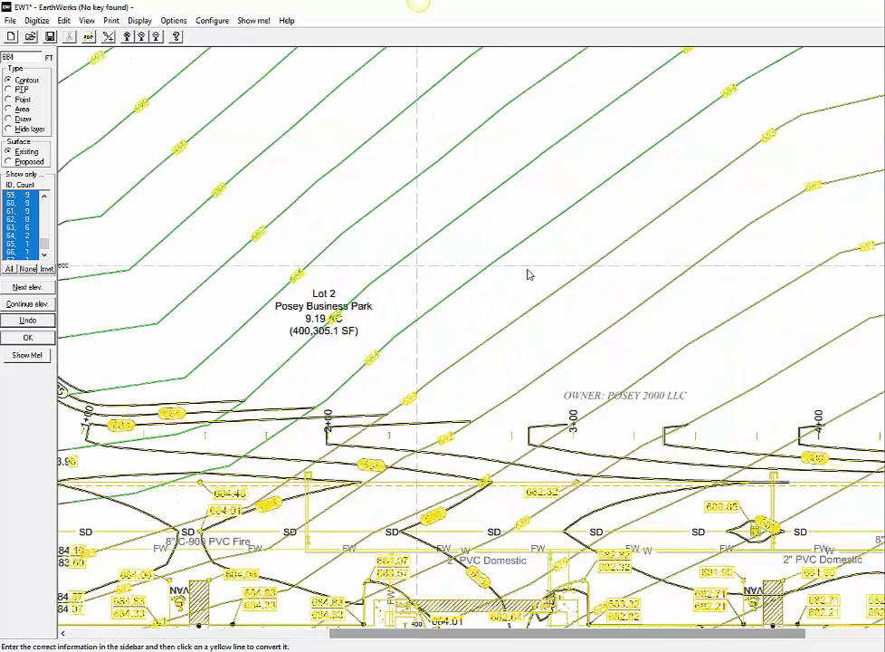
{"action": "left_click", "coordinate": [579, 288]}
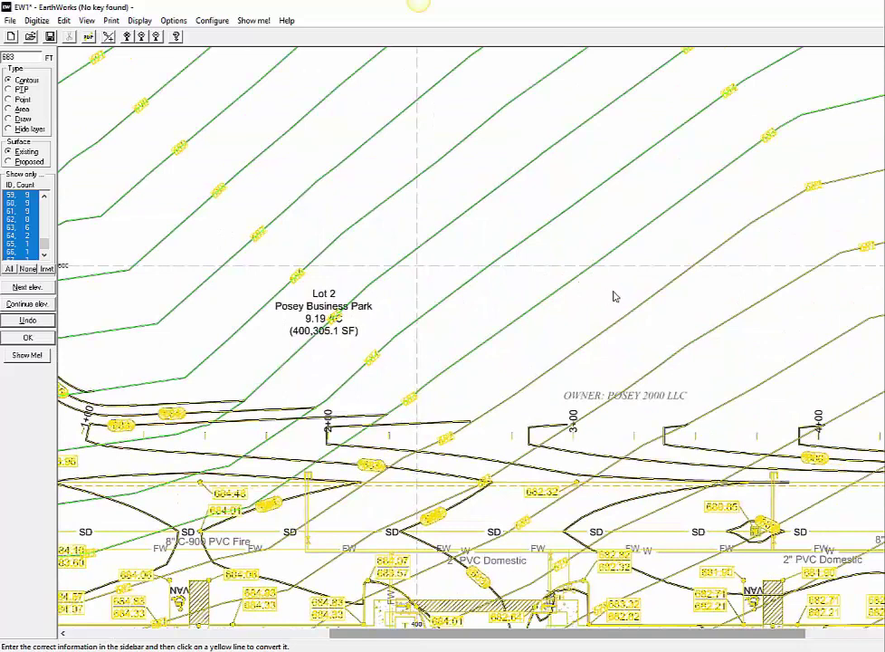
{"action": "left_click", "coordinate": [739, 315]}
{"action": "left_click", "coordinate": [826, 346]}
{"action": "left_click", "coordinate": [884, 382]}
- Convert the existing contours running past the 5' Wide Diversion Channel and across the Building 1 pad, including the 676 ft line
{"action": "middle_click_drag", "start_coordinate": [884, 382], "coordinate": [336, 186]}
{"action": "left_click", "coordinate": [634, 167]}
{"action": "left_click", "coordinate": [708, 196]}
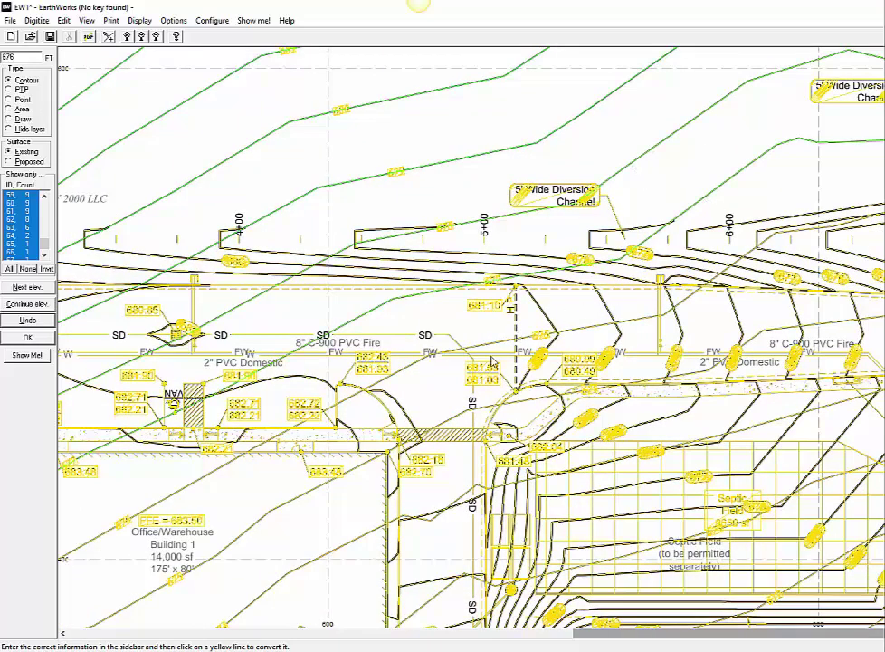
{"action": "left_click", "coordinate": [511, 341]}
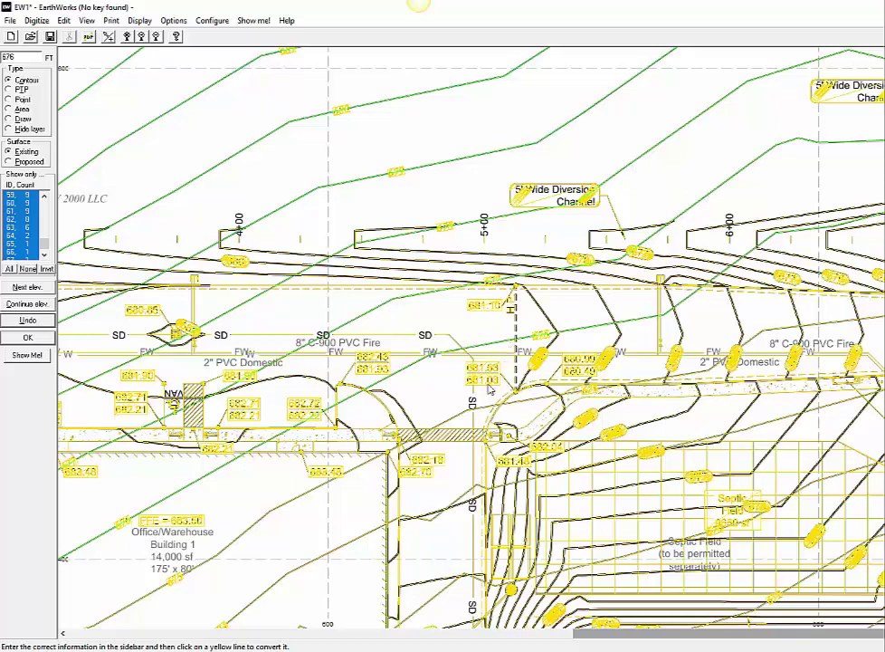
{"action": "left_click", "coordinate": [303, 494]}
- Convert the remaining existing contours south of Building 1 and across the Detention Pond
{"action": "middle_click_drag", "start_coordinate": [333, 558], "coordinate": [283, 178]}
{"action": "left_click", "coordinate": [340, 250]}
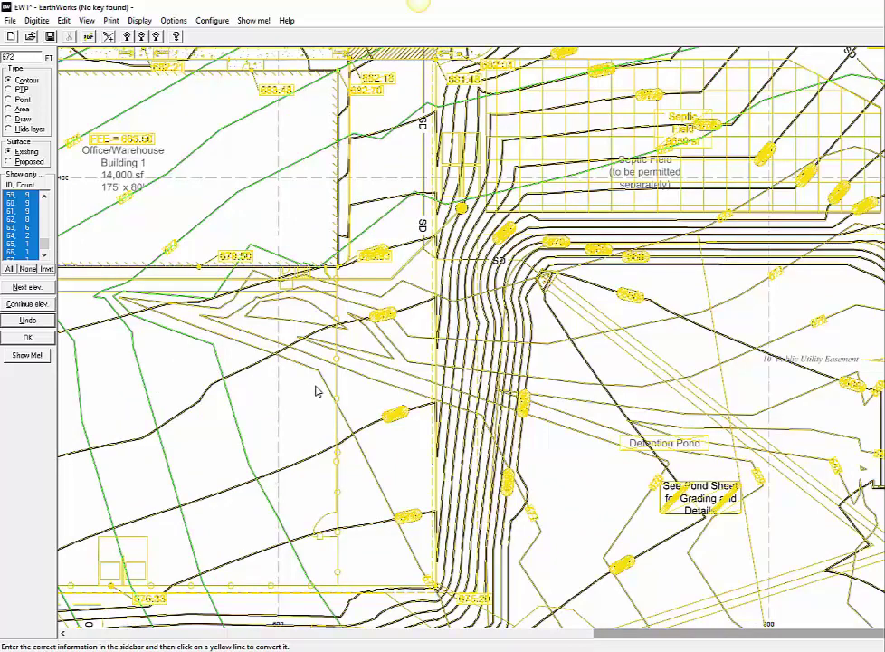
{"action": "left_click", "coordinate": [383, 383]}
{"action": "left_click", "coordinate": [406, 372]}
{"action": "left_click", "coordinate": [581, 405]}
{"action": "left_click", "coordinate": [638, 429]}
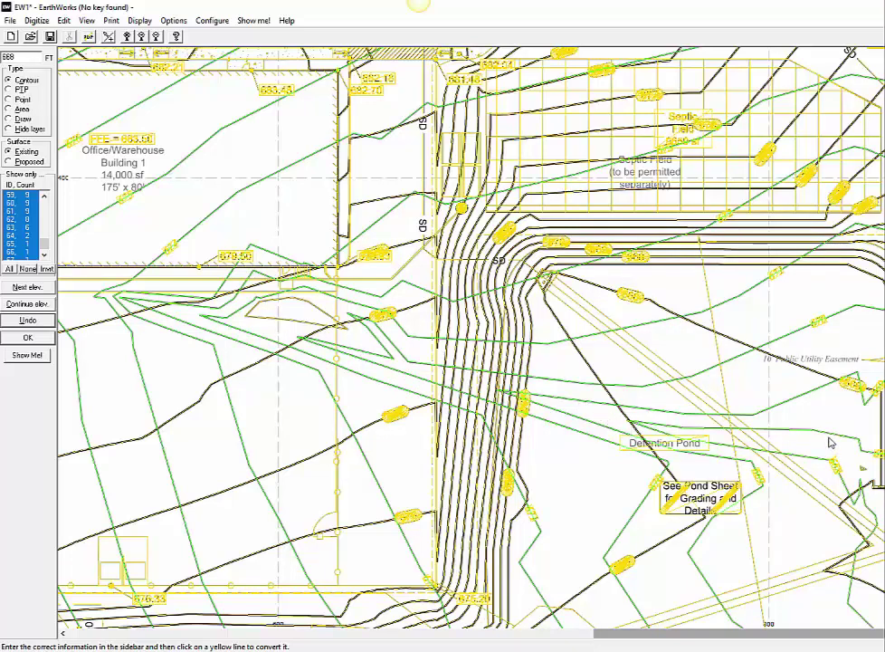
{"action": "middle_click_drag", "start_coordinate": [829, 438], "coordinate": [564, 267]}
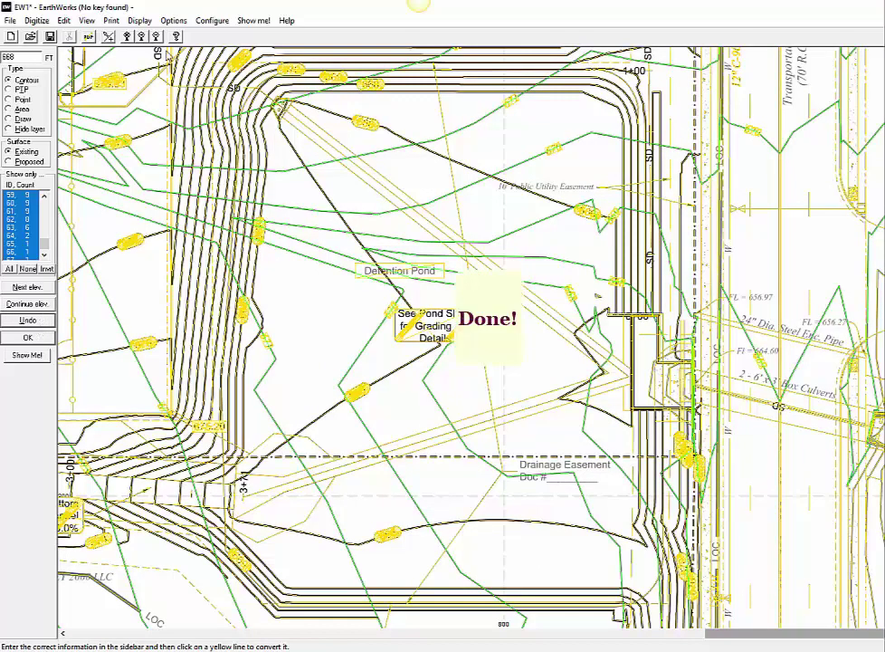
{"action": "left_click", "coordinate": [128, 37]}
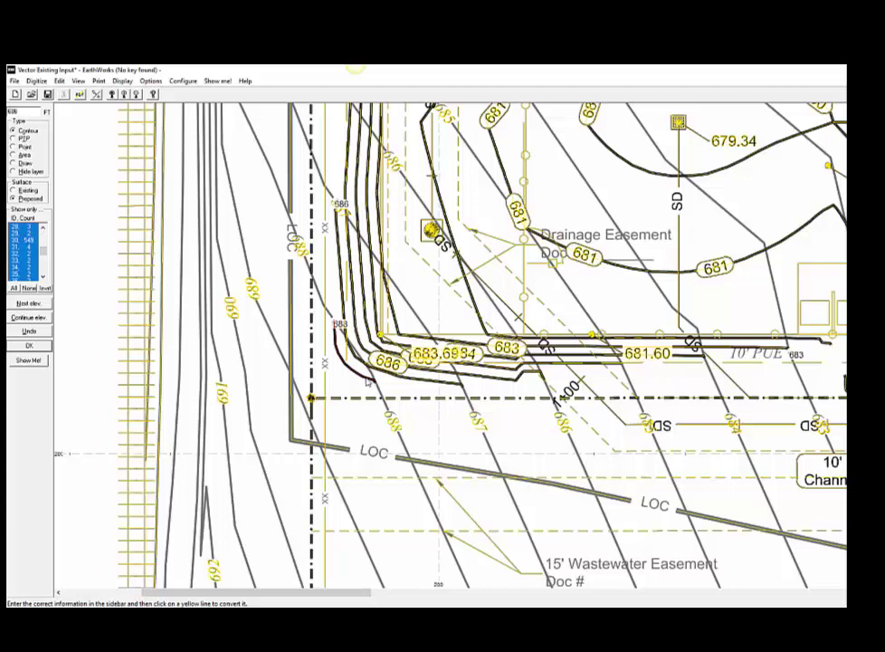
- Convert the proposed contour lines wrapping the southwest corner of the site, plus the 681 contour beside the Drainage Easement
{"action": "left_click", "coordinate": [421, 381]}
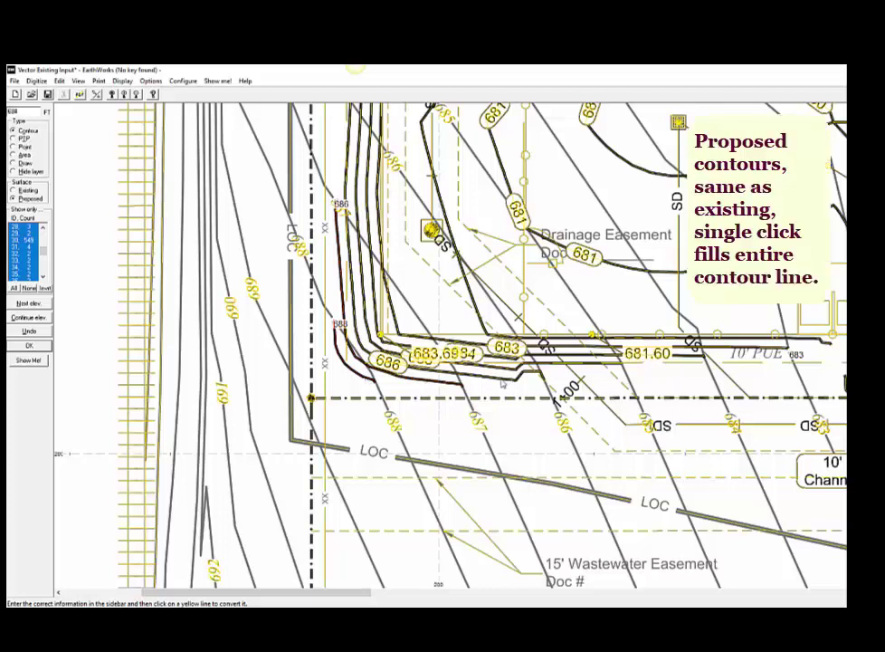
{"action": "left_click", "coordinate": [503, 372]}
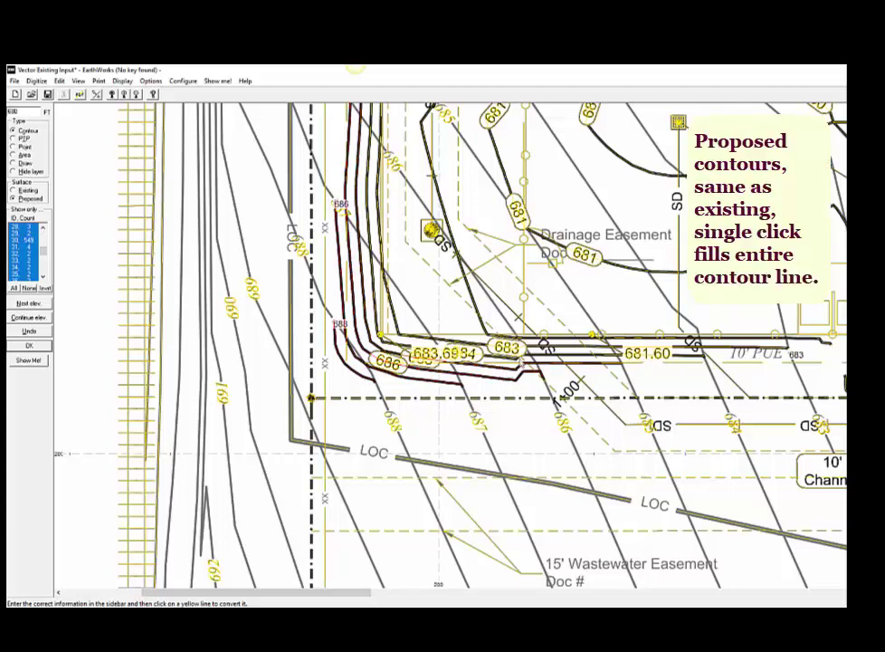
{"action": "left_click", "coordinate": [570, 346]}
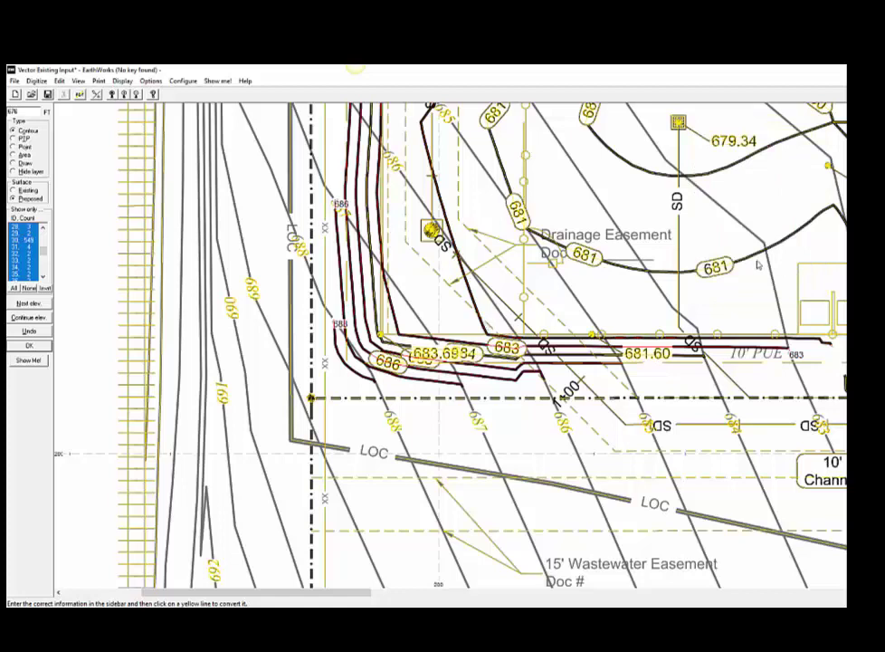
{"action": "left_click", "coordinate": [753, 258]}
- Convert the proposed contours around the head and along both sides of the 10' Flat Bottom Channel at 1.30%
{"action": "middle_click_drag", "start_coordinate": [793, 323], "coordinate": [324, 320]}
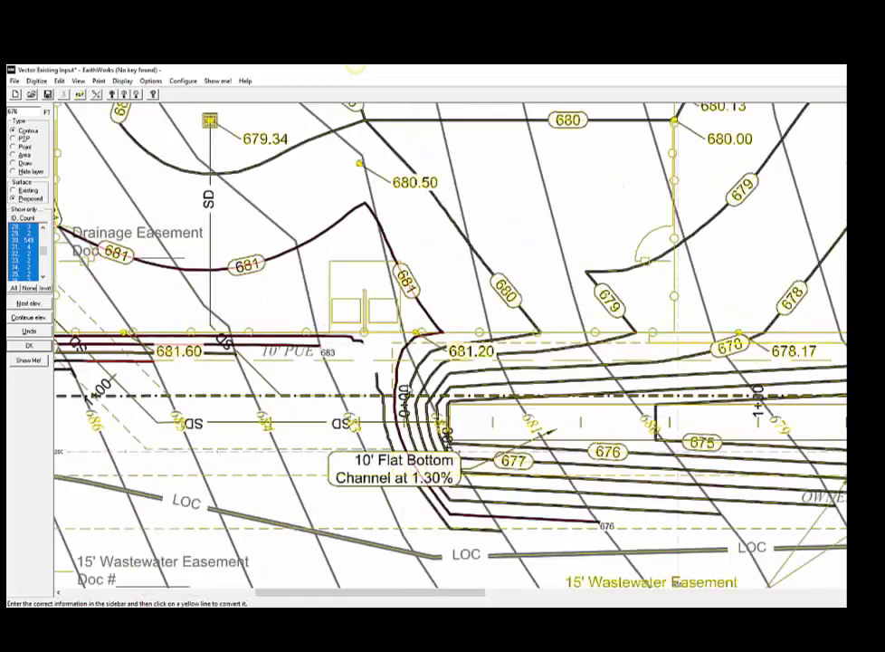
{"action": "left_click", "coordinate": [531, 322]}
{"action": "left_click", "coordinate": [549, 350]}
{"action": "left_click", "coordinate": [566, 367]}
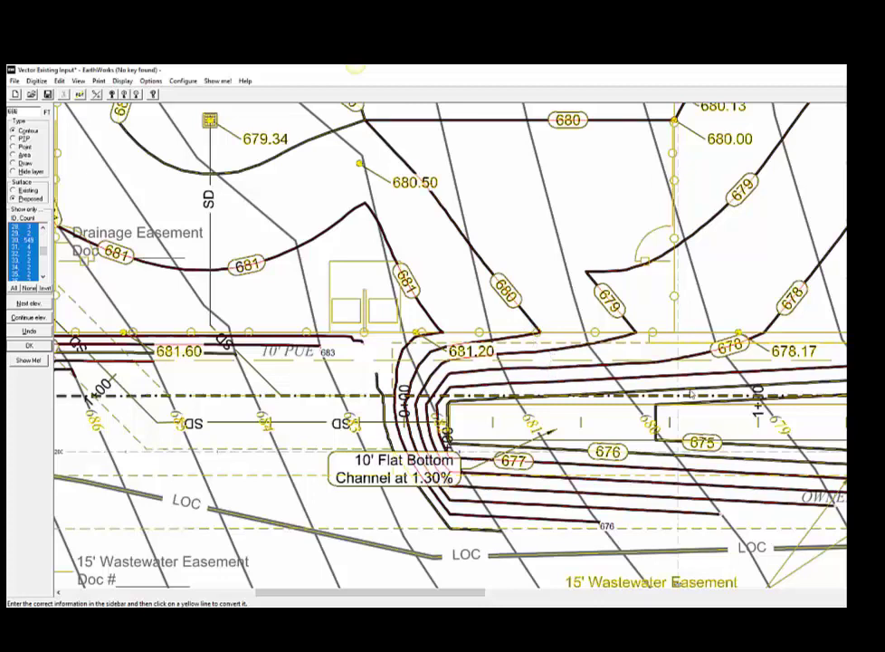
{"action": "middle_click_drag", "start_coordinate": [741, 405], "coordinate": [15, 402]}
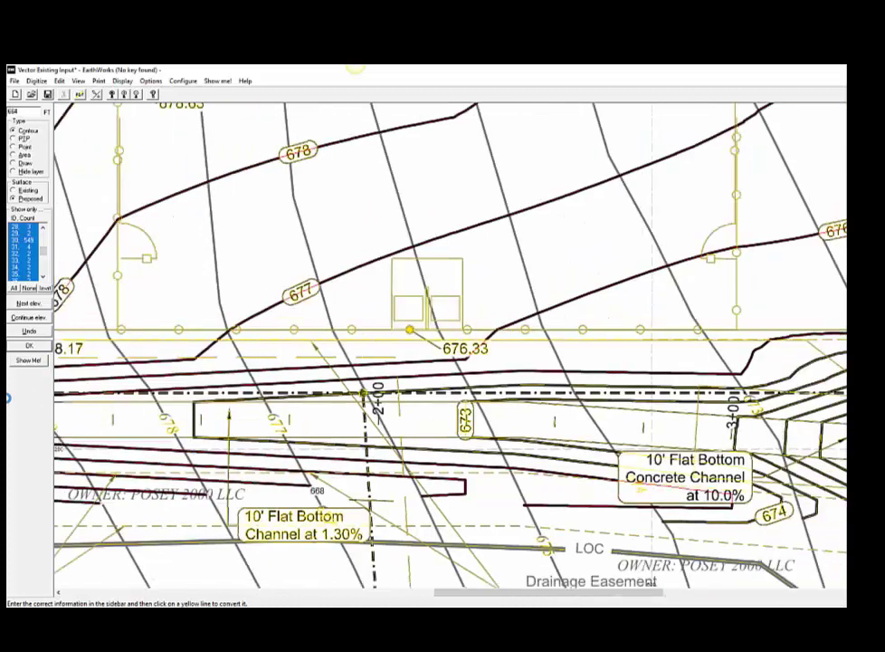
{"action": "left_click", "coordinate": [196, 417]}
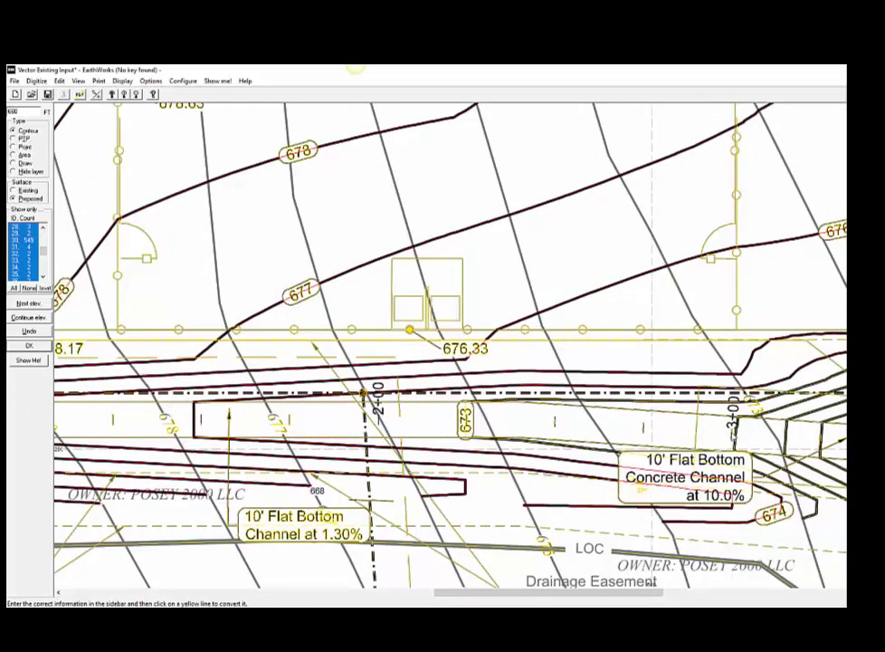
- Convert the proposed contours crossing the 10' Flat Bottom Concrete Channel at 10.0% toward the detention pond
{"action": "middle_click_drag", "start_coordinate": [744, 440], "coordinate": [364, 431]}
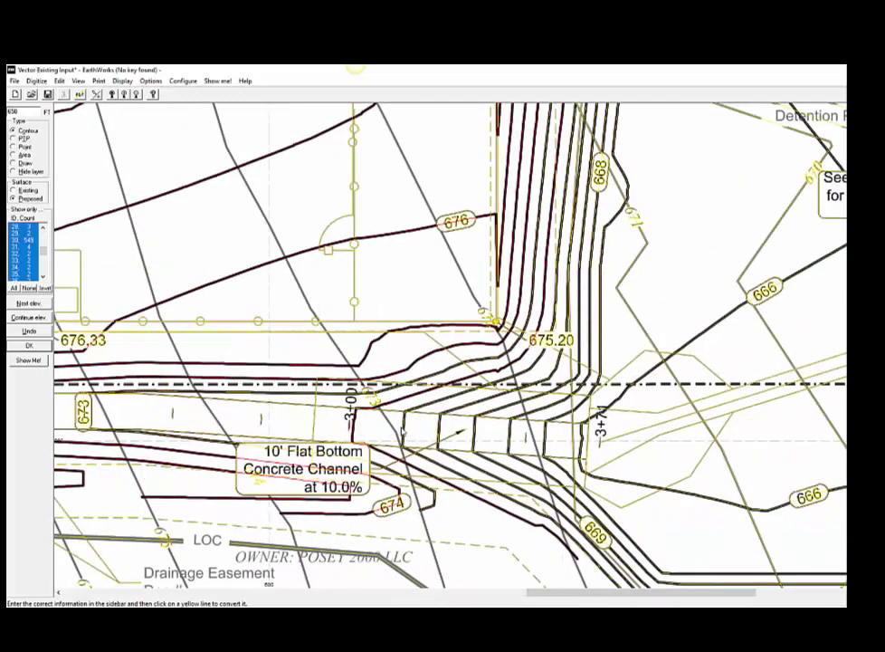
{"action": "left_click", "coordinate": [441, 431]}
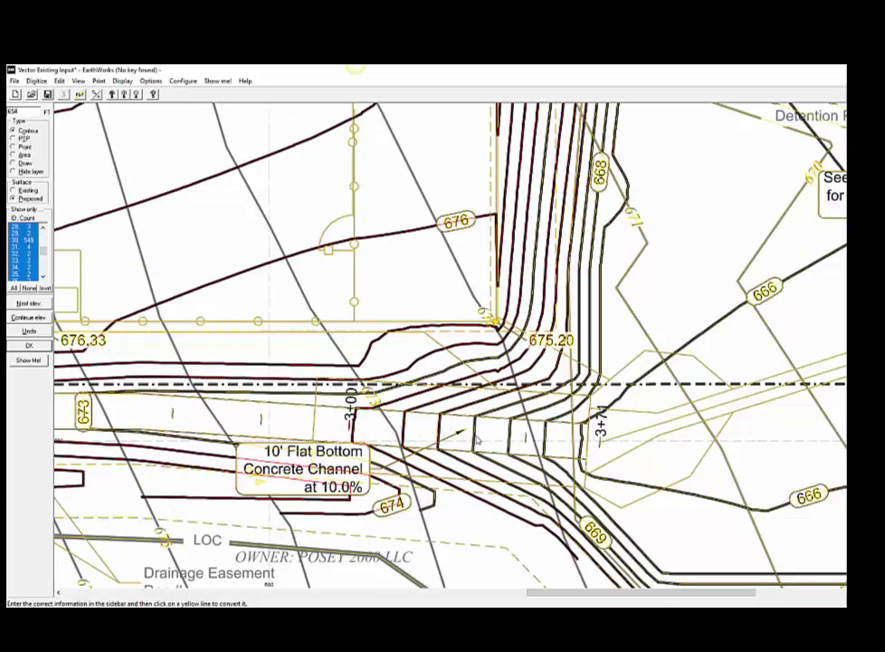
{"action": "left_click", "coordinate": [476, 437]}
{"action": "left_click", "coordinate": [514, 444]}
{"action": "left_click", "coordinate": [546, 442]}
{"action": "left_click", "coordinate": [656, 486]}
{"action": "mouse_move", "coordinate": [675, 475]}
{"action": "middle_mouse_down"}
{"action": "mouse_move", "coordinate": [387, 461]}
{"action": "mouse_move", "coordinate": [252, 470]}
{"action": "middle_mouse_up"}
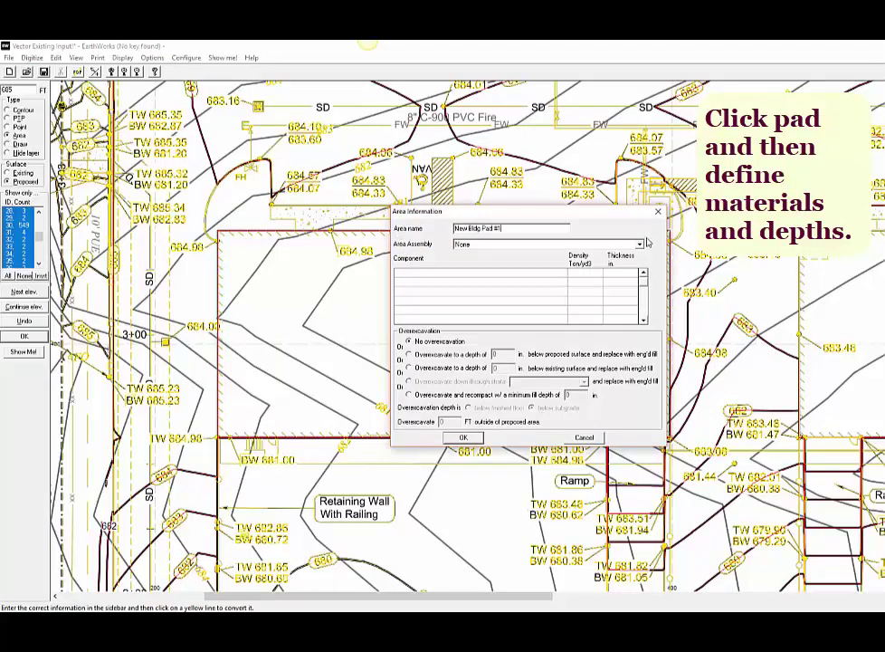
- Assign the Slab 4" Concrete, 4" Stone Base assembly to the New Bldg Pad #1 area and accept its definition
{"action": "left_click", "coordinate": [639, 246]}
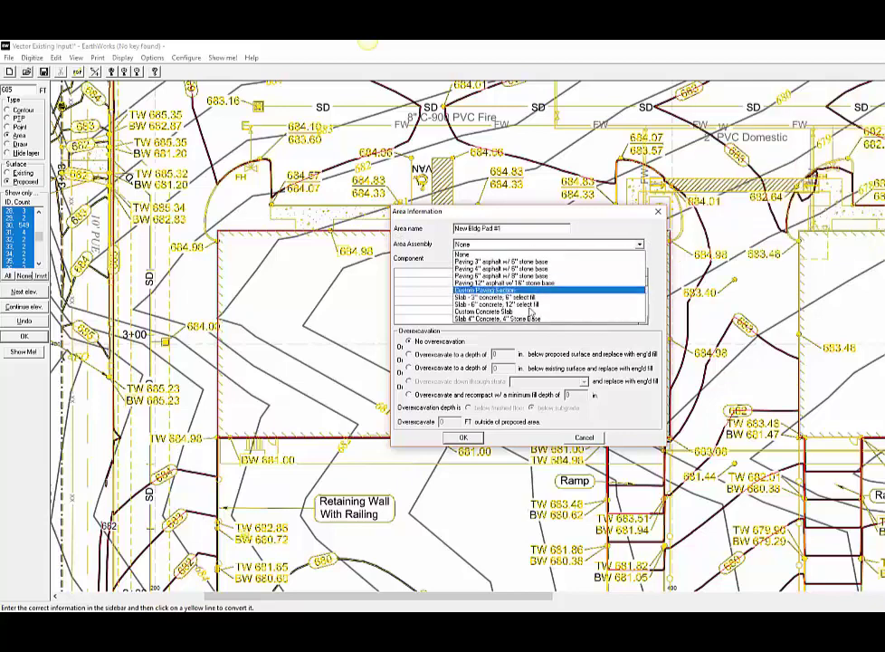
{"action": "left_click", "coordinate": [514, 320]}
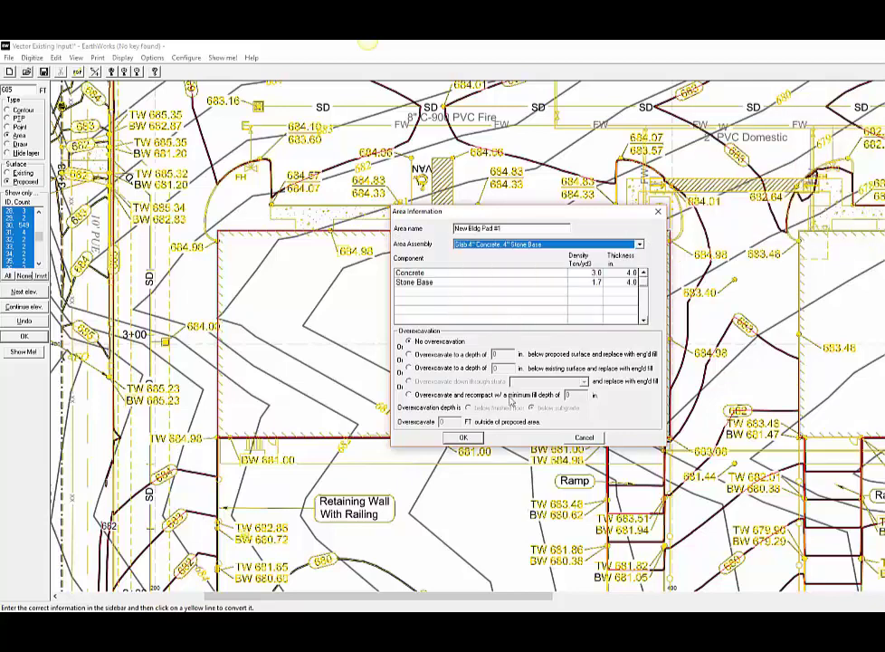
{"action": "left_click", "coordinate": [464, 438]}
- Convert the Building 1 outline to a proposed area at 683.5 ft and name it New Bldg Pad #2
{"action": "key", "text": "Right"}
{"action": "key", "text": "Right"}
{"action": "key", "text": "Right"}
{"action": "key", "text": "Right"}
{"action": "key", "text": "Right"}
{"action": "key", "text": "Right"}
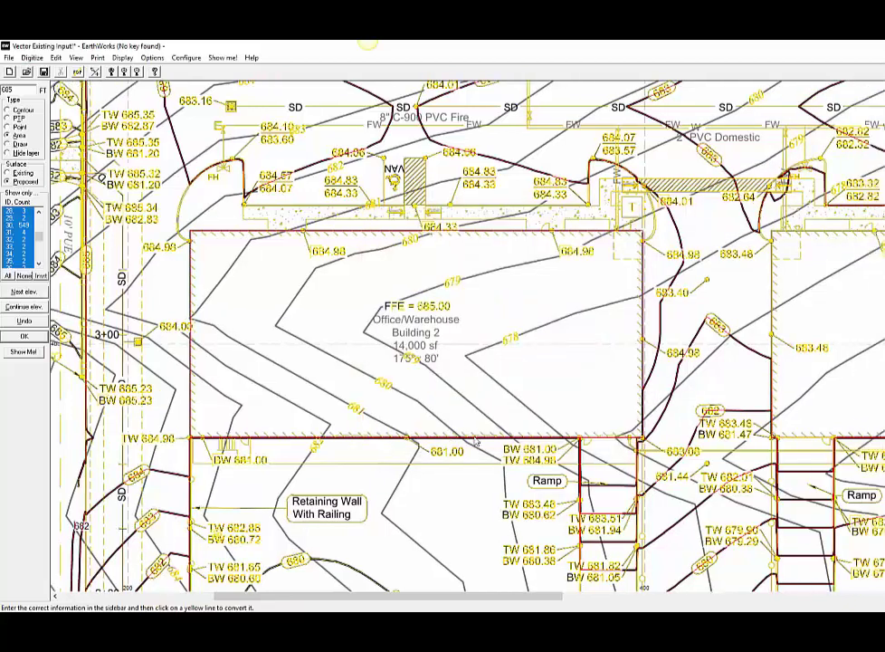
{"action": "scroll", "coordinate": [474, 441], "scroll_direction": "right", "scroll_amount": 7}
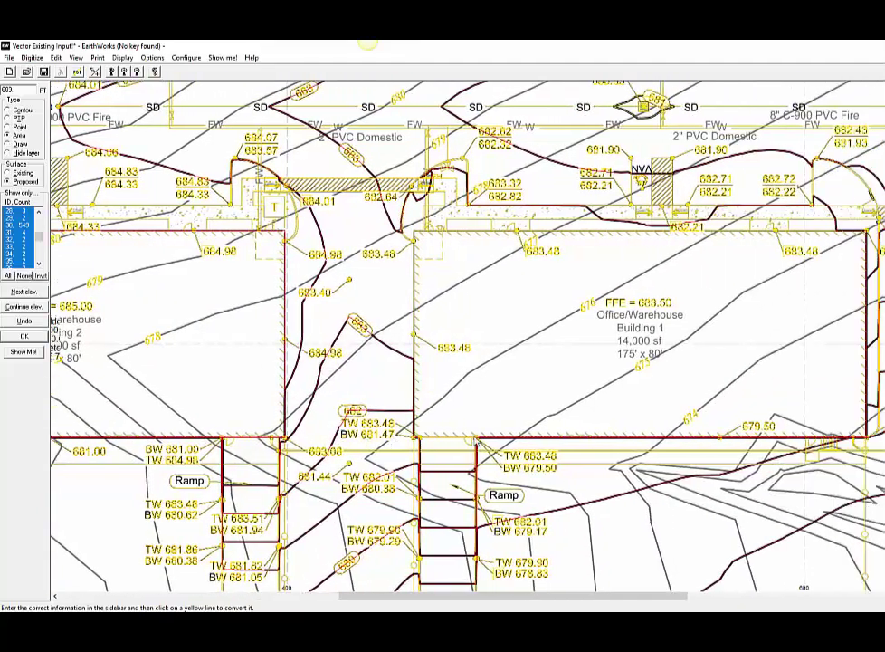
{"action": "left_click", "coordinate": [607, 236]}
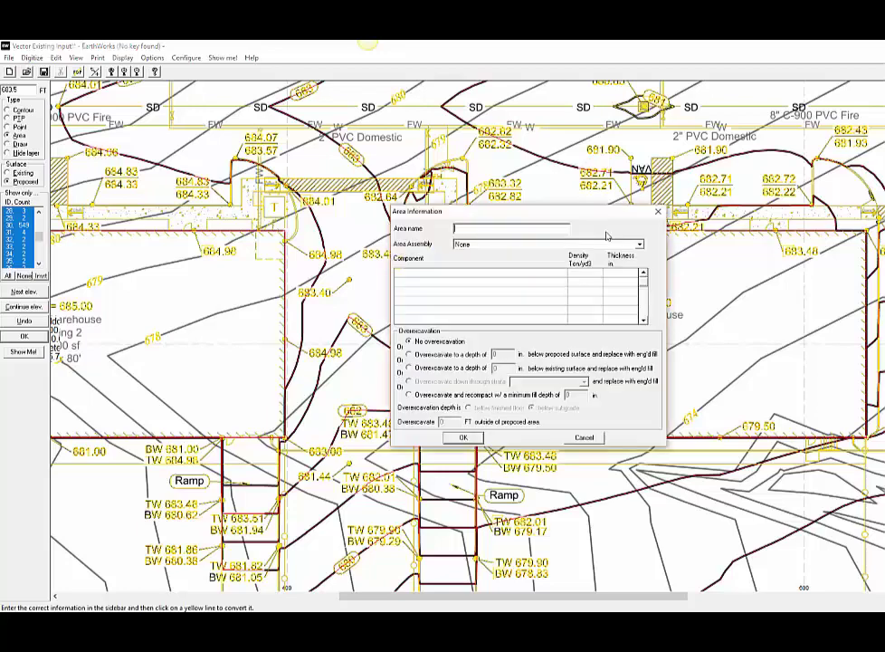
{"action": "type", "text": "New"}
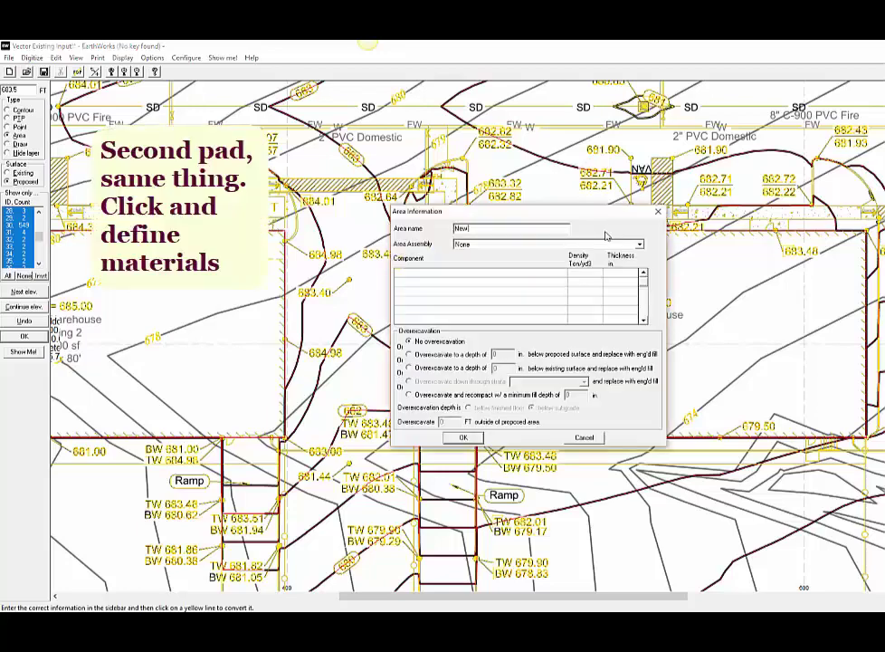
{"action": "type", "text": " Bldg F"}
{"action": "type", "text": "ad #2"}
- Give New Bldg Pad #2 the Slab 4" Concrete, 4" Stone Base assembly and accept the area information
{"action": "left_click", "coordinate": [639, 244]}
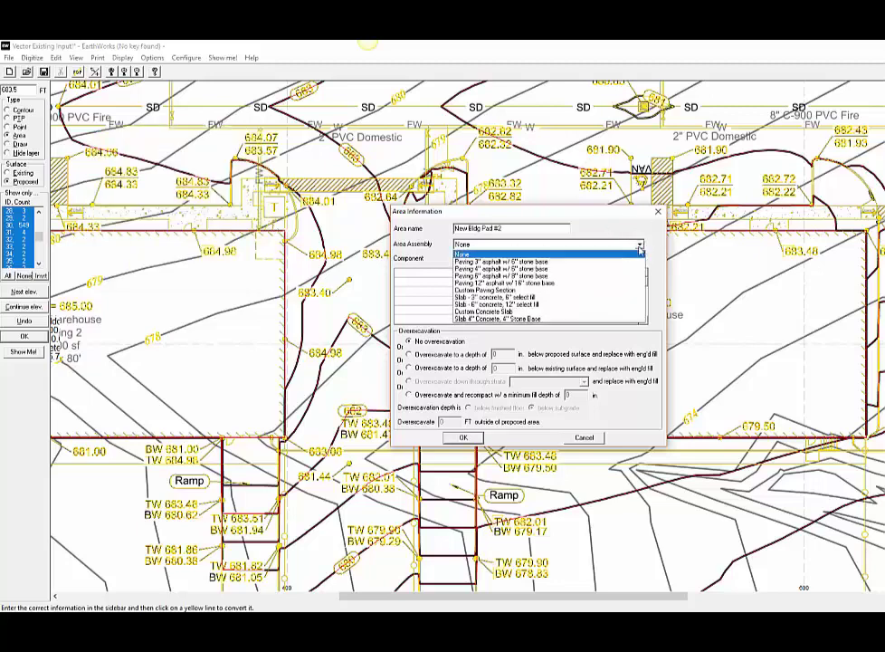
{"action": "left_click", "coordinate": [511, 310]}
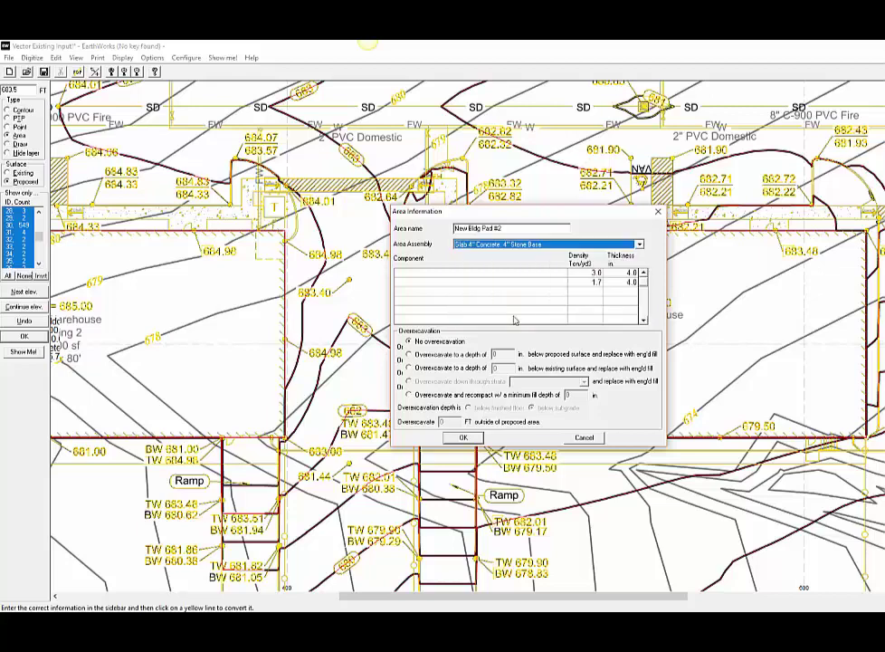
{"action": "left_click", "coordinate": [467, 438]}
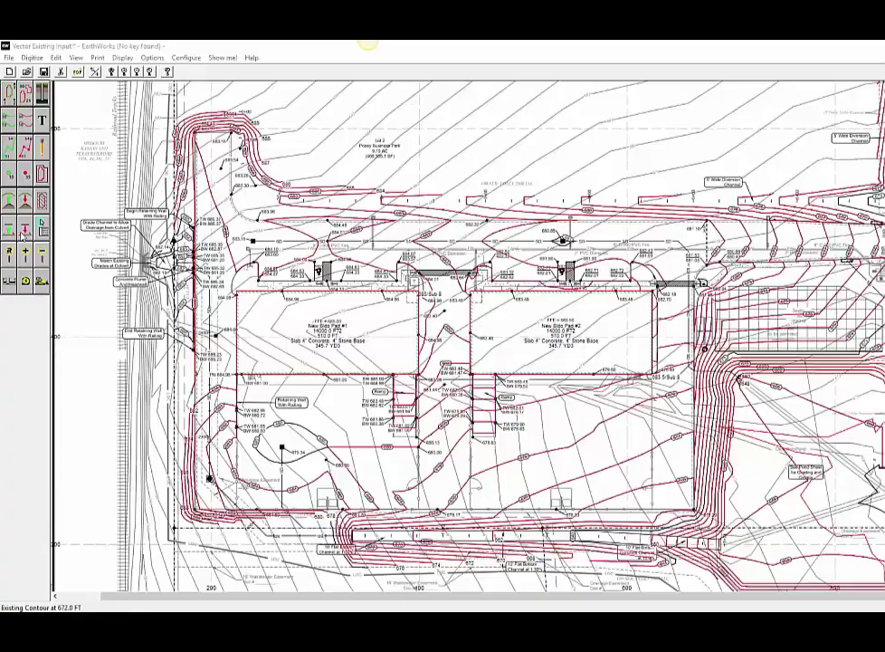
- Start a new subgrade named Parking Lot with the Paving 3" asphalt w/ 6" stone base assembly
{"action": "left_click", "coordinate": [24, 235]}
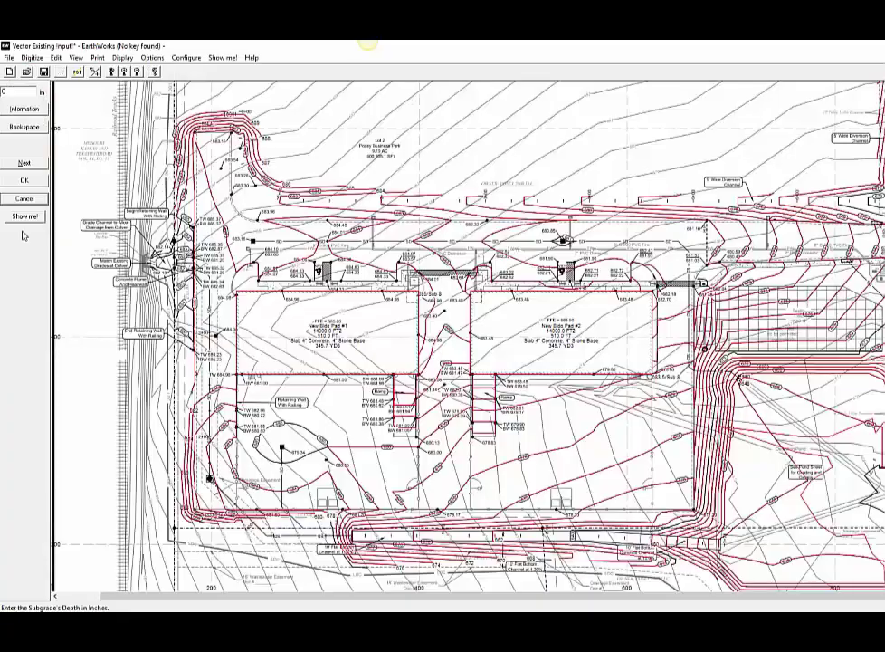
{"action": "left_click", "coordinate": [41, 110]}
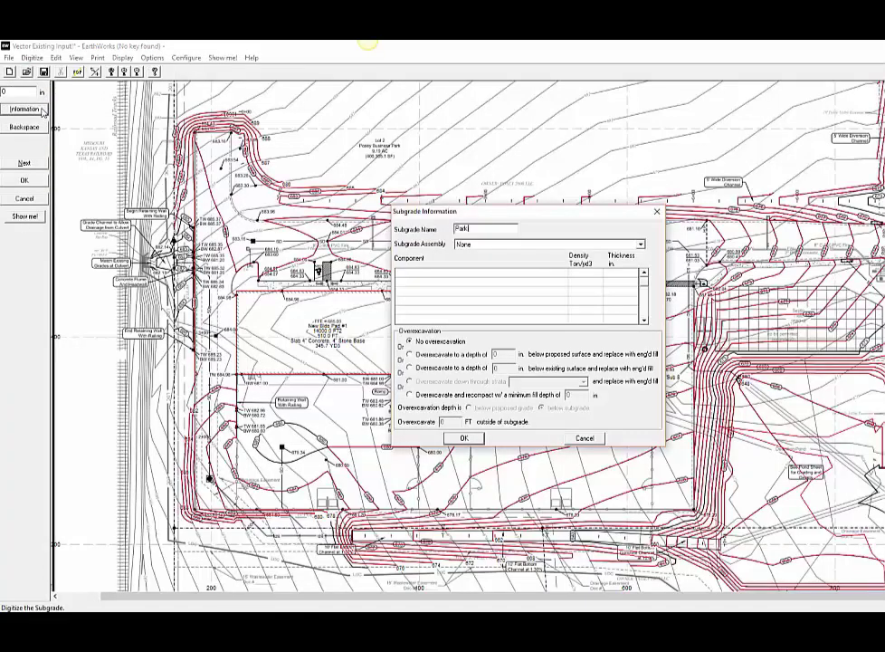
{"action": "type", "text": "Parking Lot"}
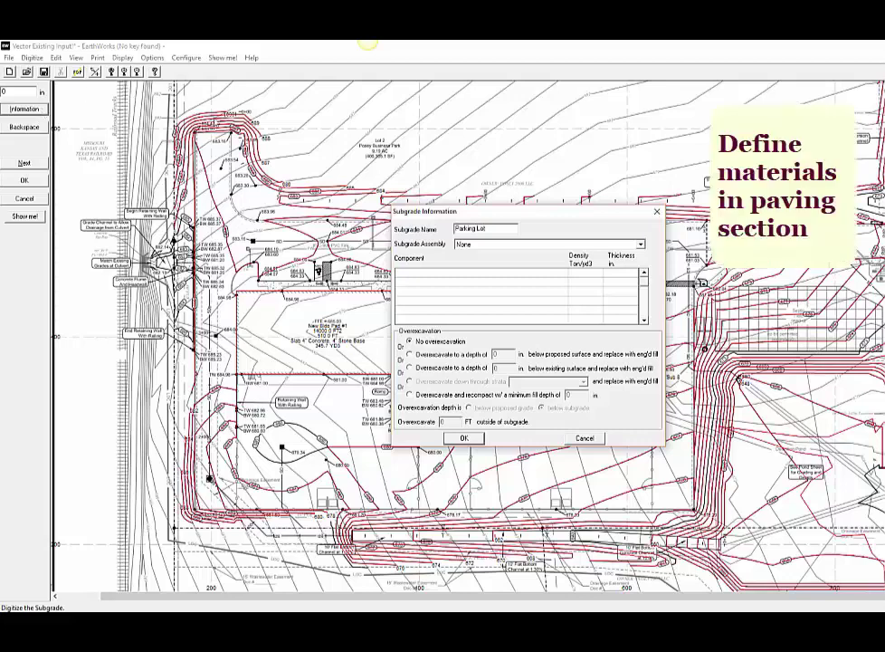
{"action": "left_click", "coordinate": [640, 245]}
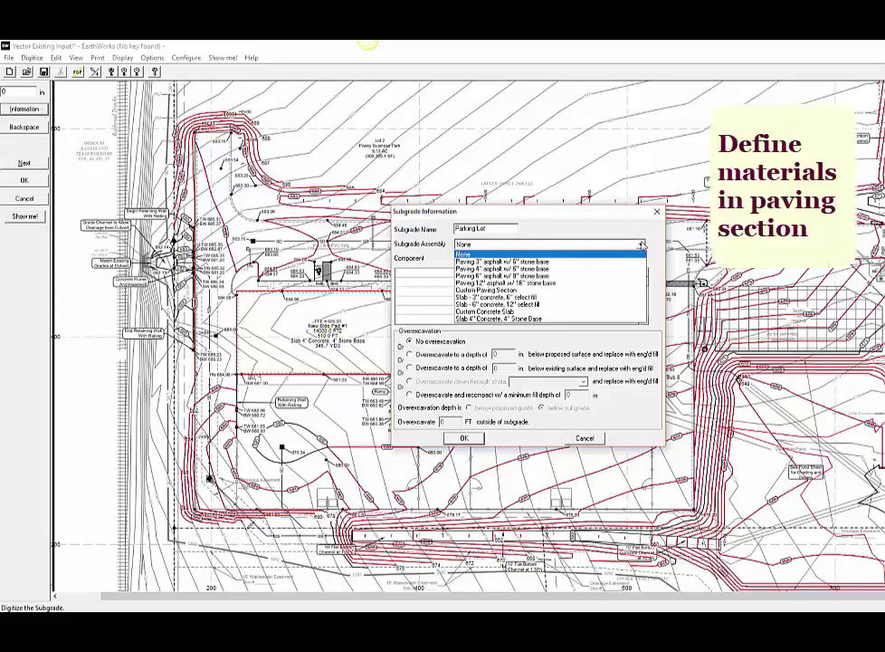
{"action": "left_click", "coordinate": [554, 261]}
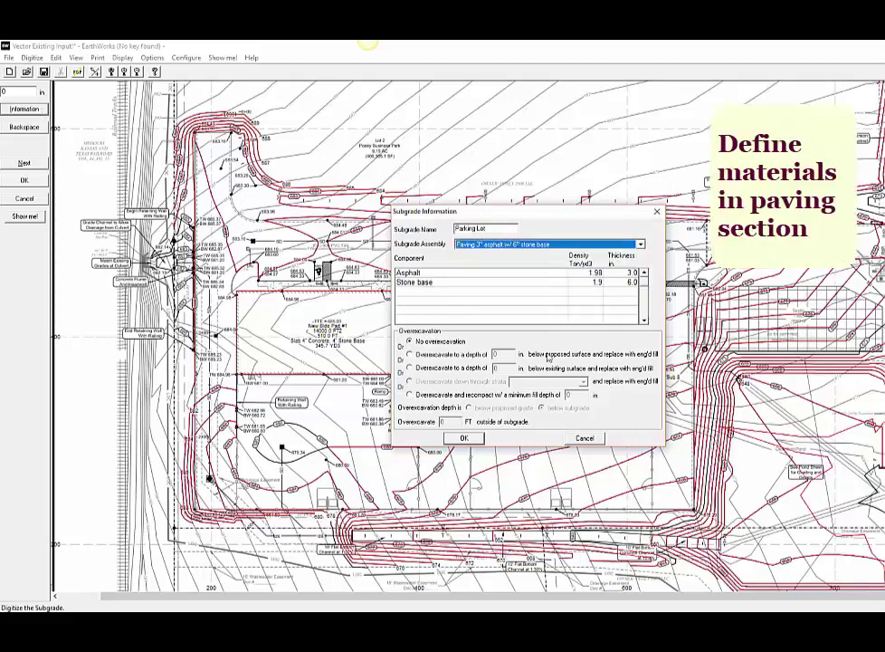
{"action": "left_click", "coordinate": [466, 440]}
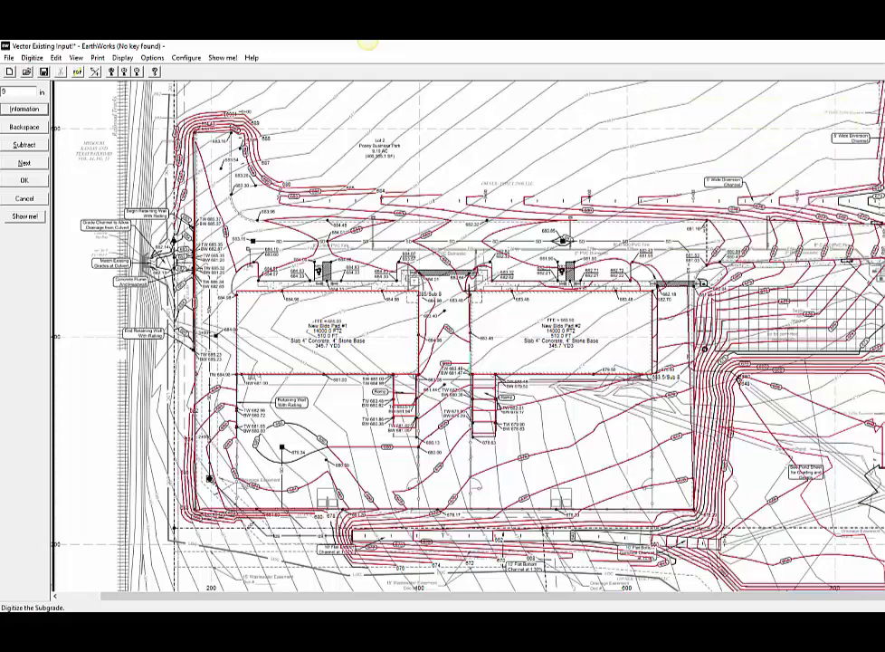
- Digitize the outline of the Parking Lot subgrade along the paving edges around the two building pads and complete the area
{"action": "left_click", "coordinate": [473, 419]}
{"action": "left_click", "coordinate": [418, 275]}
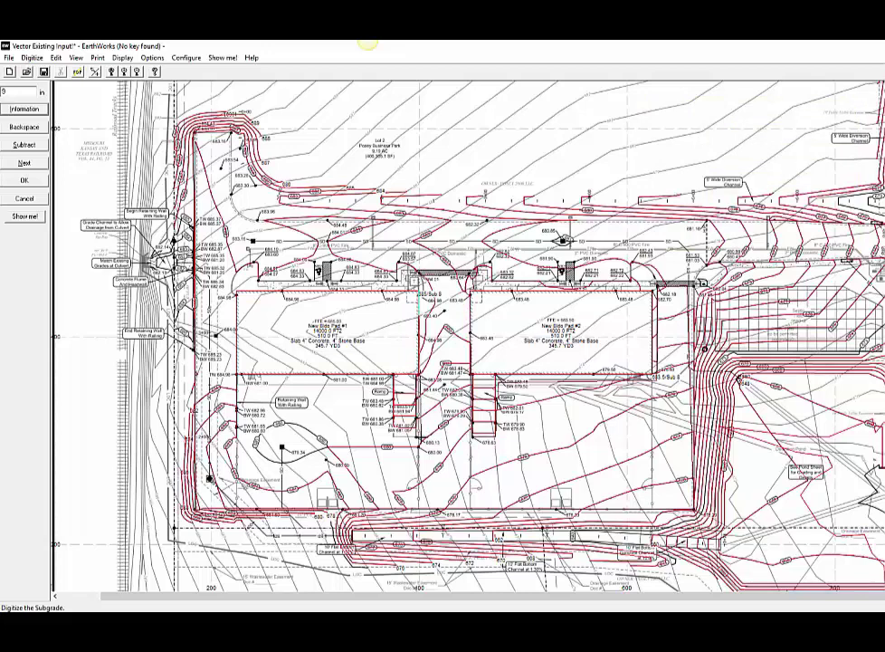
{"action": "left_click", "coordinate": [418, 437]}
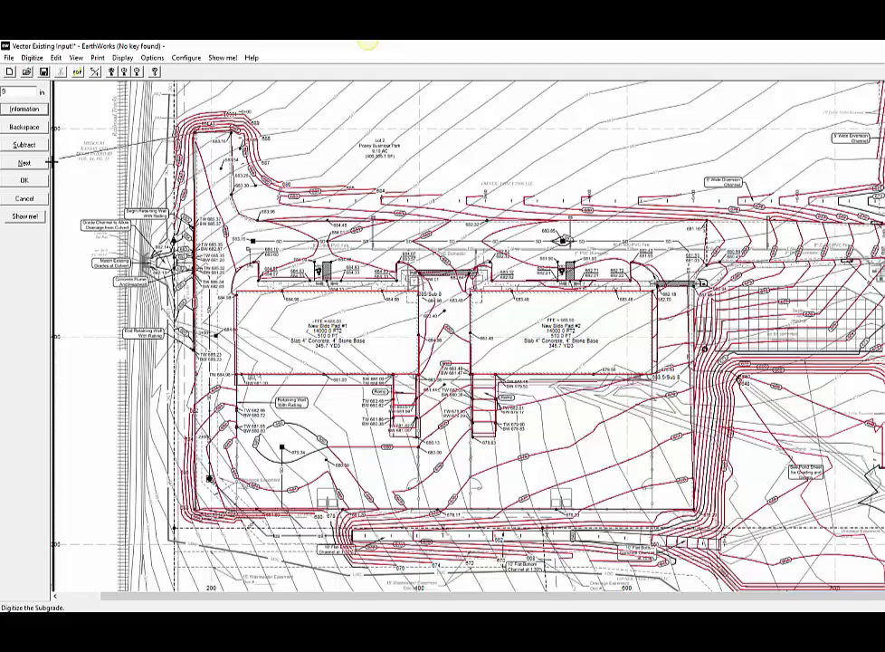
{"action": "left_click", "coordinate": [24, 180]}
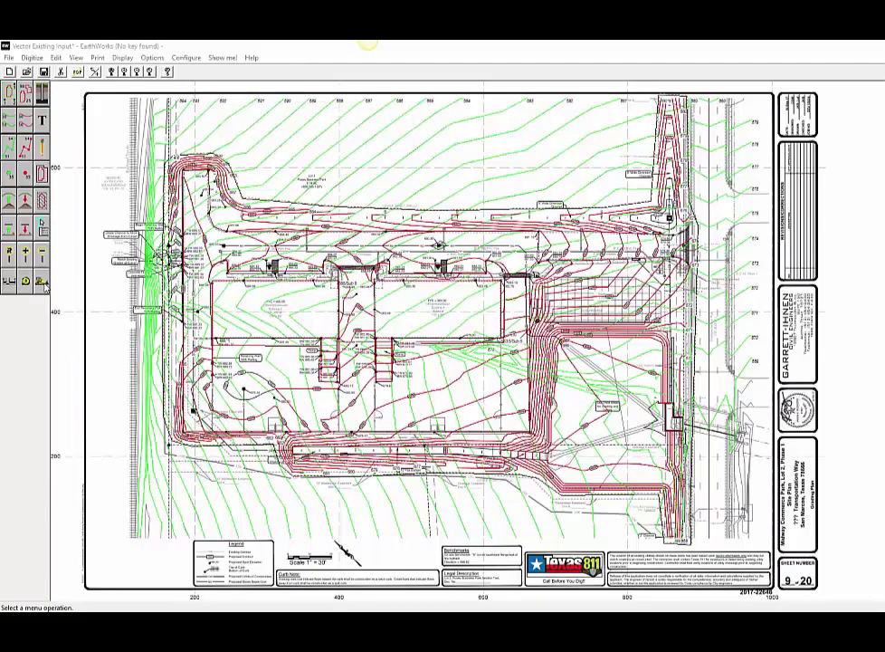
- Calculate the site totals with 0.5 ft cross-section spacing and daylighting at outer perimeter boundaries, and review the report through the materials summary
{"action": "left_click", "coordinate": [41, 281]}
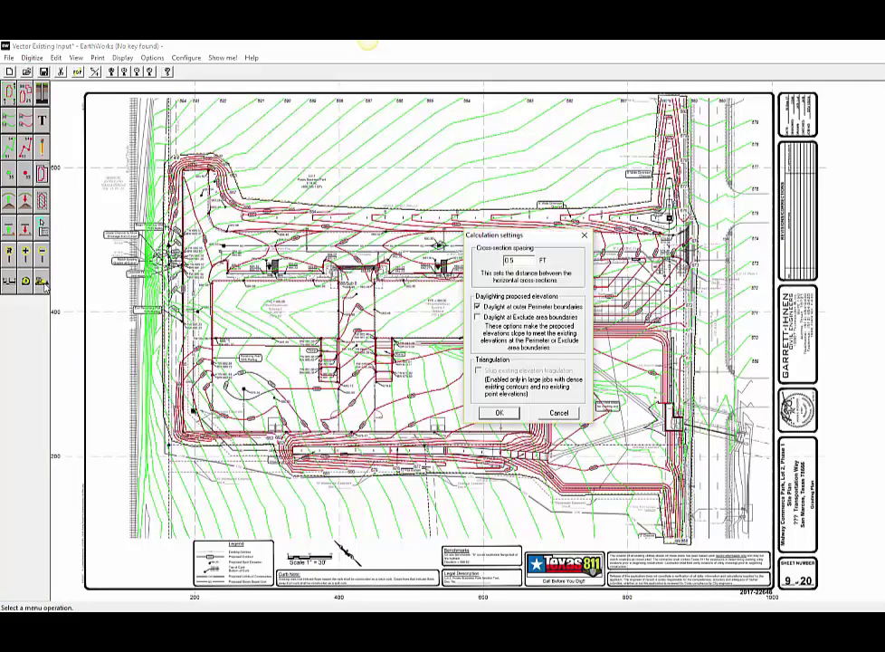
{"action": "left_click", "coordinate": [498, 412]}
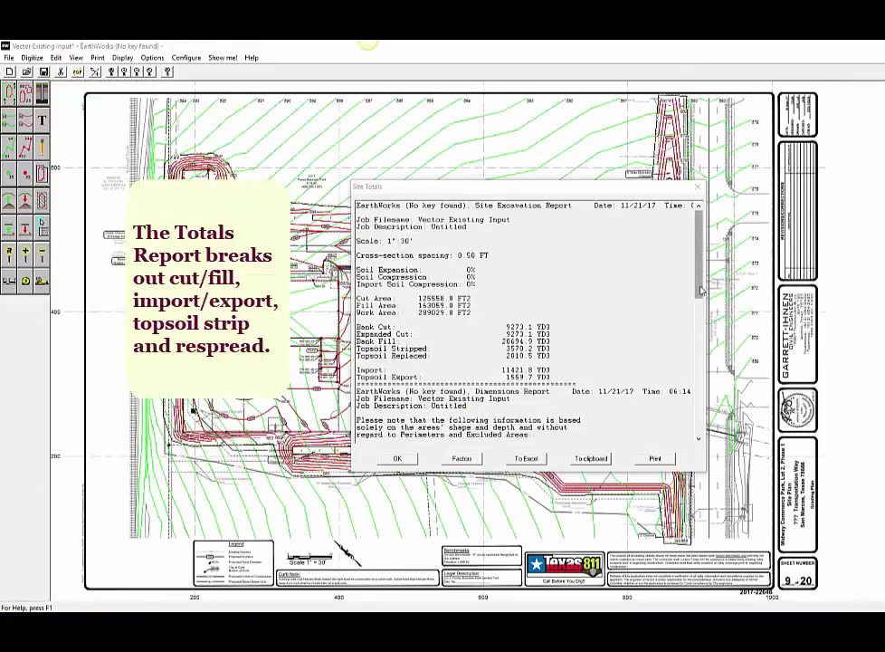
{"action": "left_click_drag", "start_coordinate": [700, 287], "coordinate": [699, 430]}
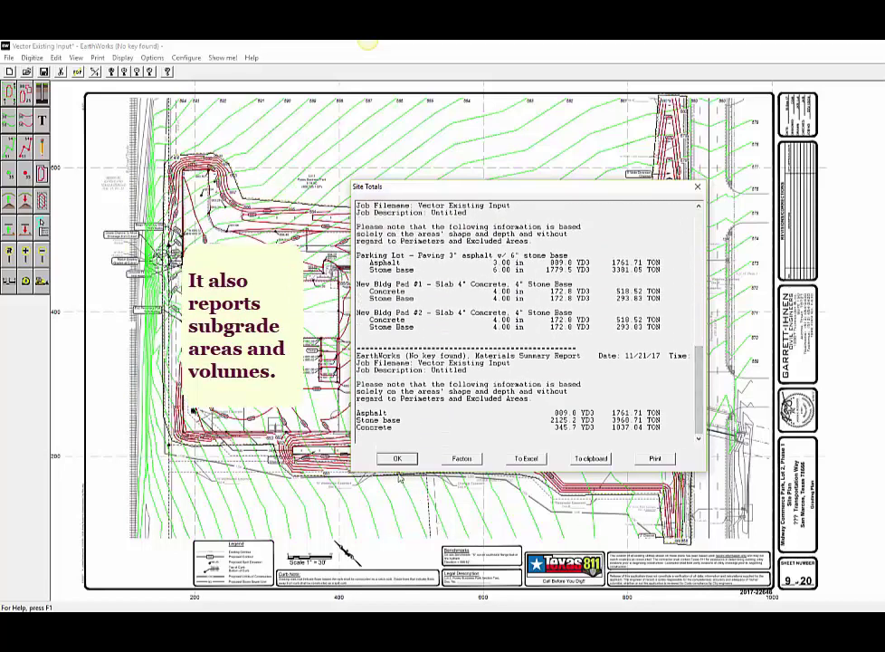
{"action": "left_click", "coordinate": [399, 460]}
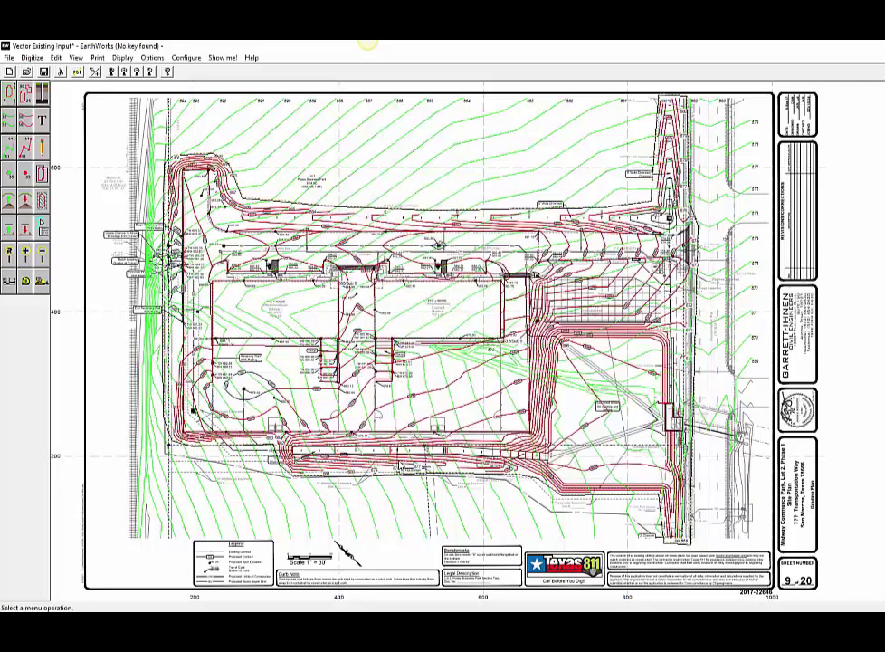
- Inspect the site's cut and fill color map and a cross section through the pond area from about (786, 443) to (796, 114)
{"action": "left_click", "coordinate": [76, 57]}
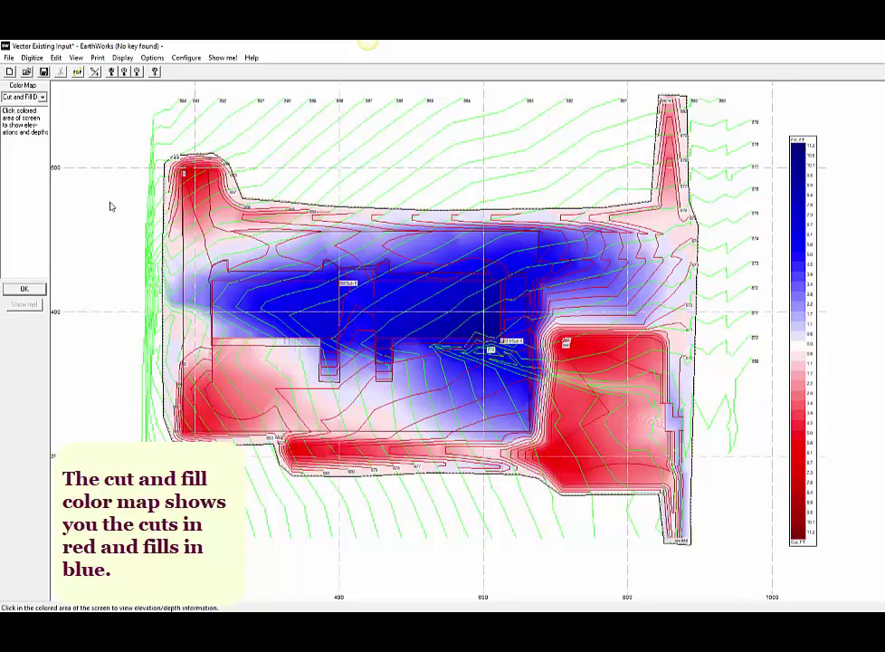
{"action": "left_click", "coordinate": [36, 289]}
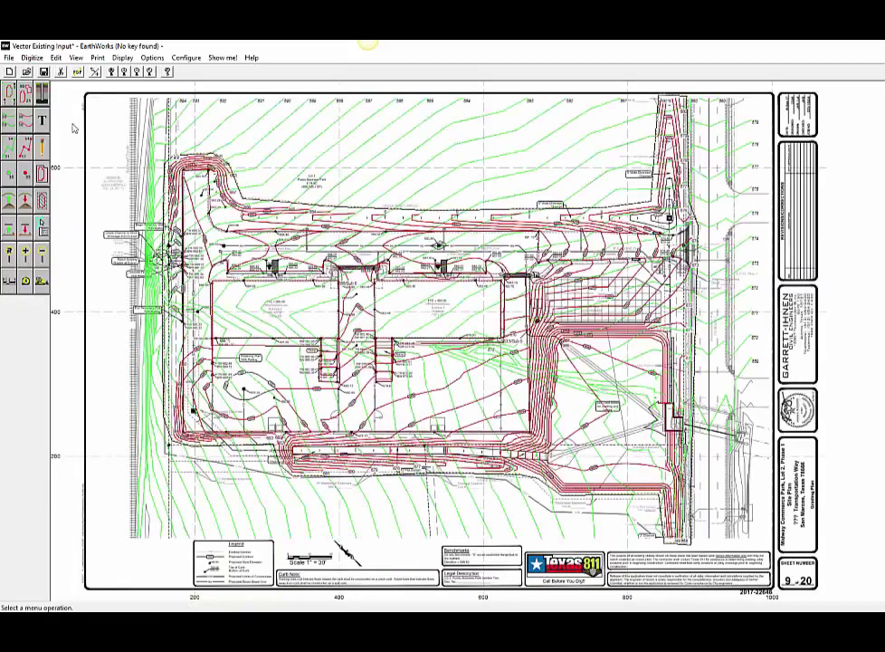
{"action": "left_click", "coordinate": [76, 57]}
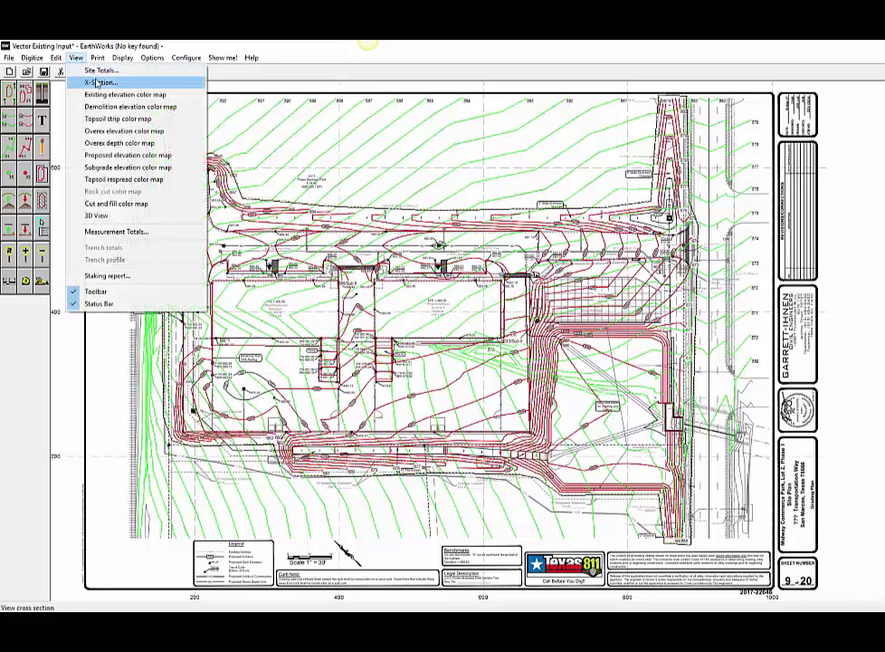
{"action": "left_click", "coordinate": [98, 82]}
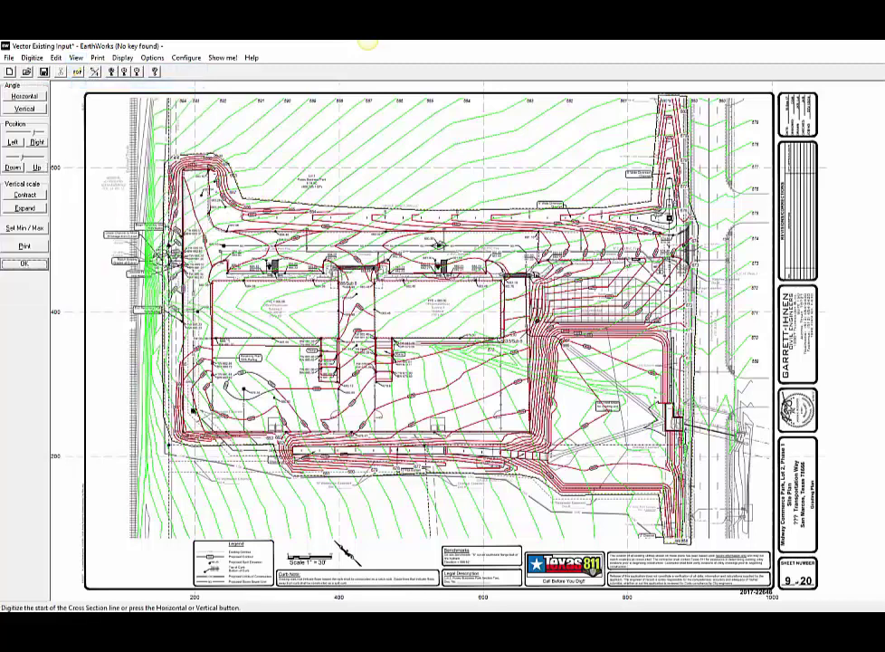
{"action": "left_click", "coordinate": [618, 281]}
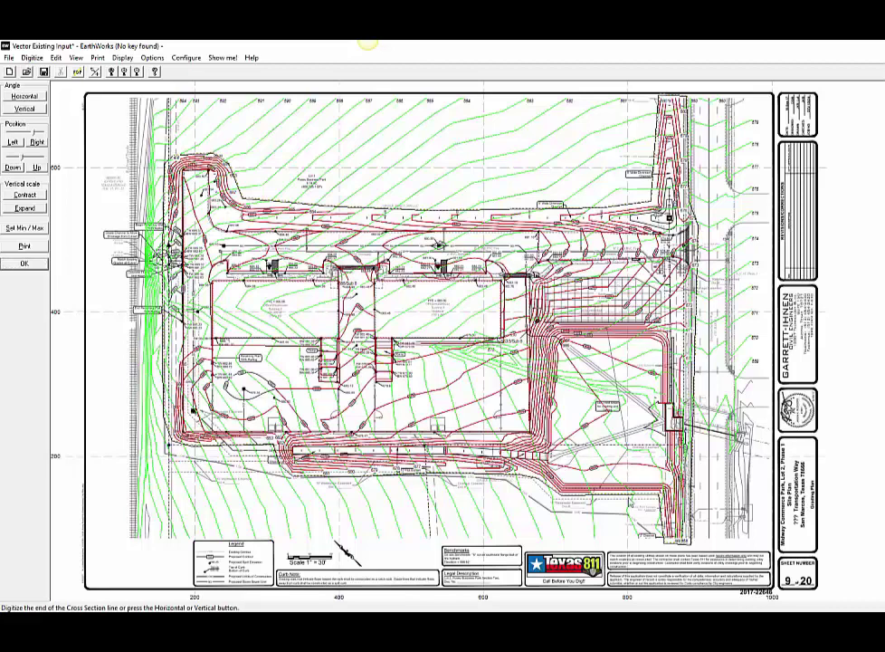
{"action": "left_click", "coordinate": [625, 523]}
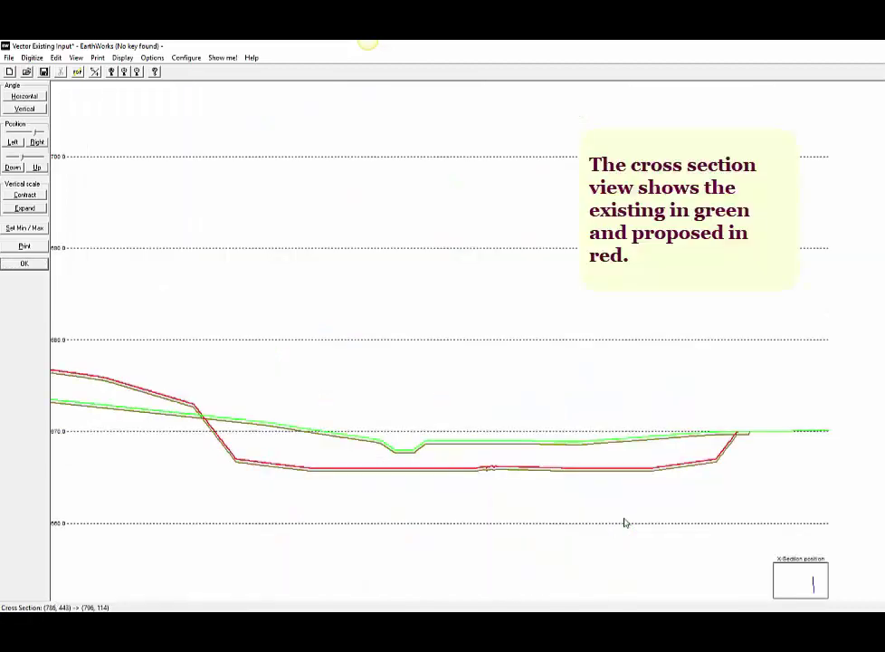
{"action": "left_click", "coordinate": [25, 264]}
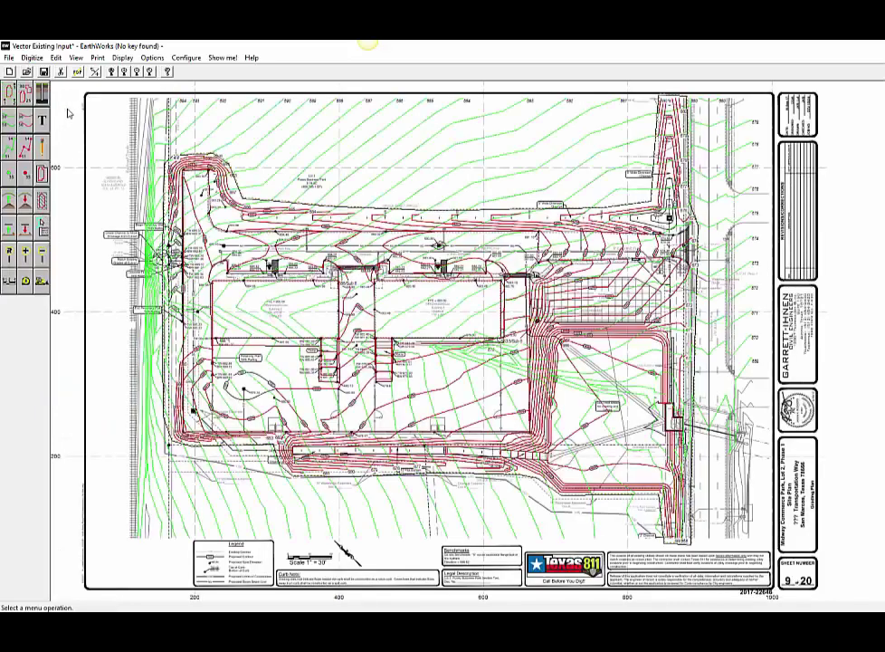
- Display the proposed subgrade surface in 3D, shrink its vertical scale and zoom in on the model
{"action": "left_click", "coordinate": [76, 57]}
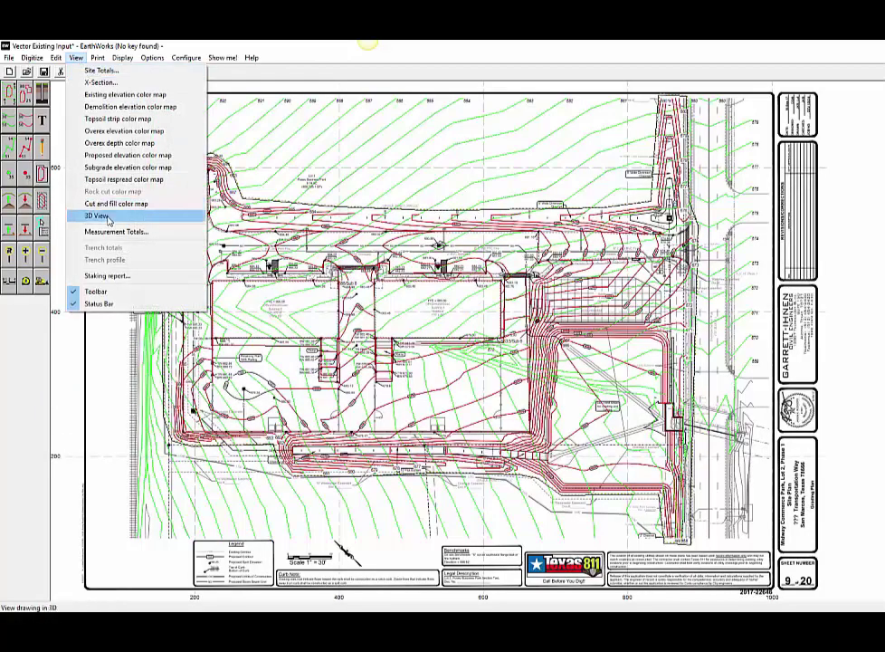
{"action": "left_click", "coordinate": [107, 217]}
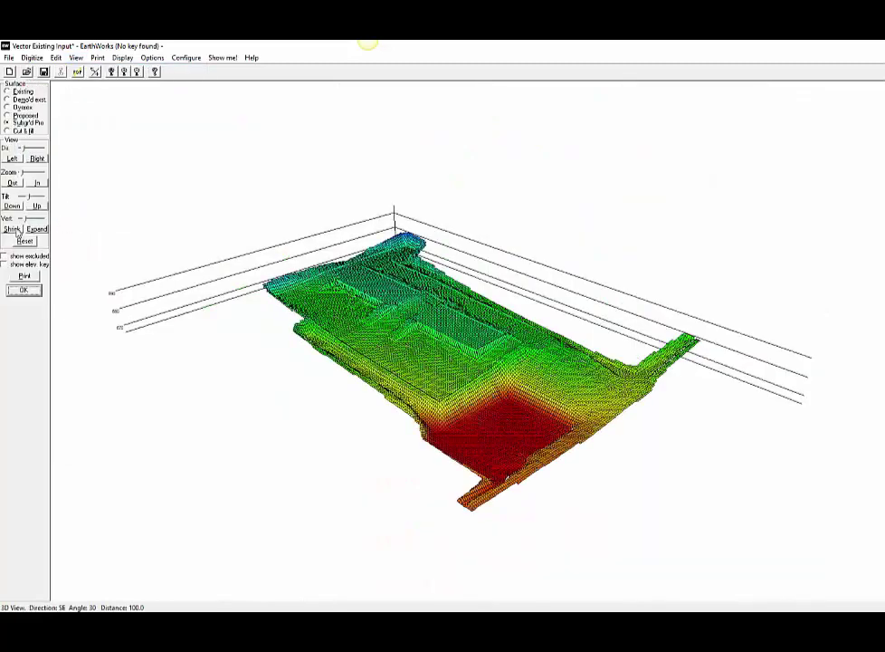
{"action": "left_click", "coordinate": [13, 229]}
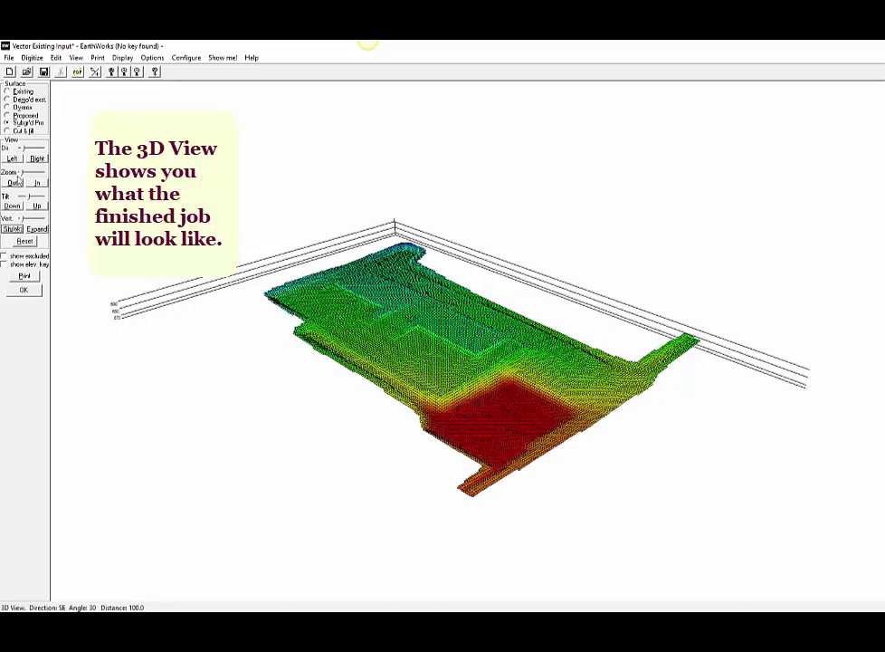
{"action": "left_click", "coordinate": [21, 175]}
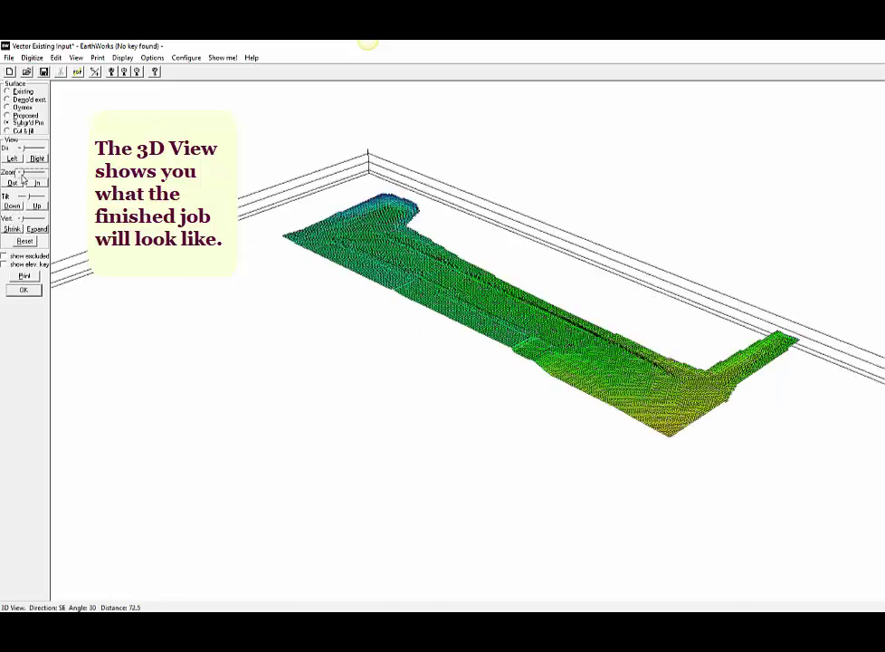